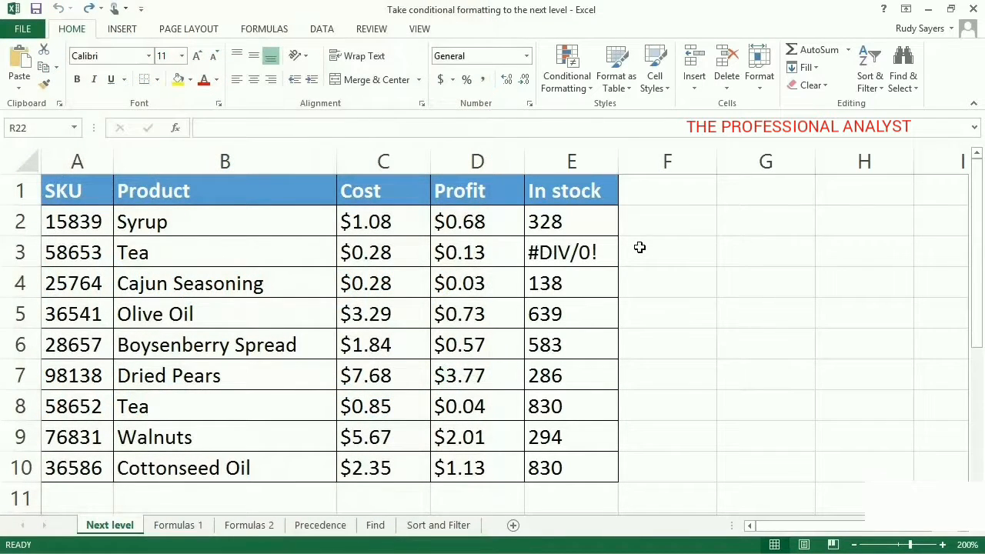
- Start a new conditional formatting rule for the Profit values in D2:D10
left_click_drag(506, 222, 506, 475)
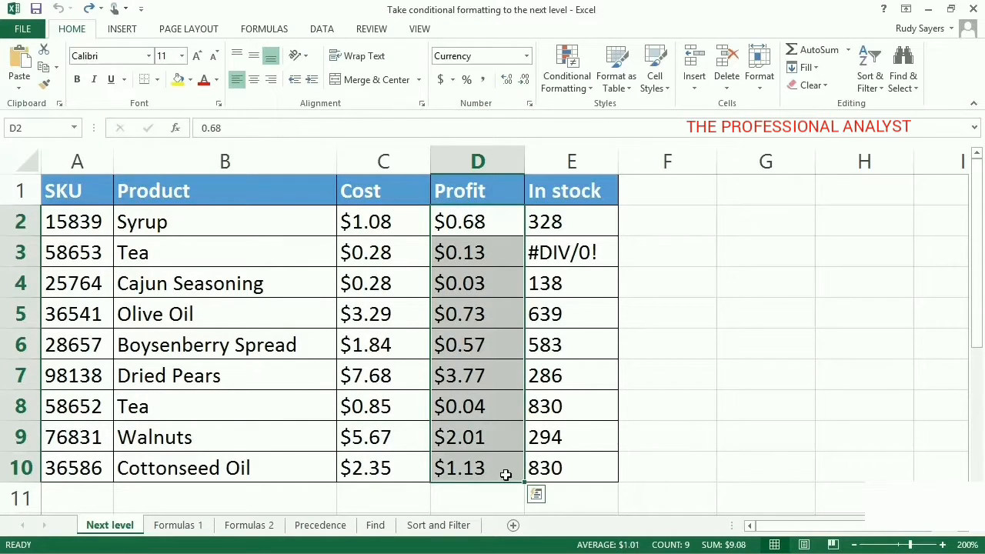
left_click(536, 496)
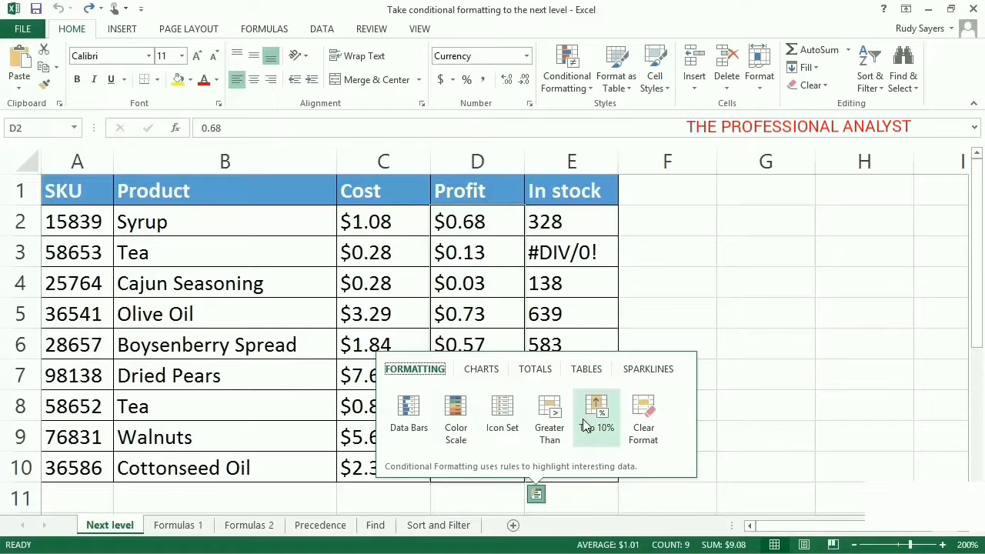
key("Escape")
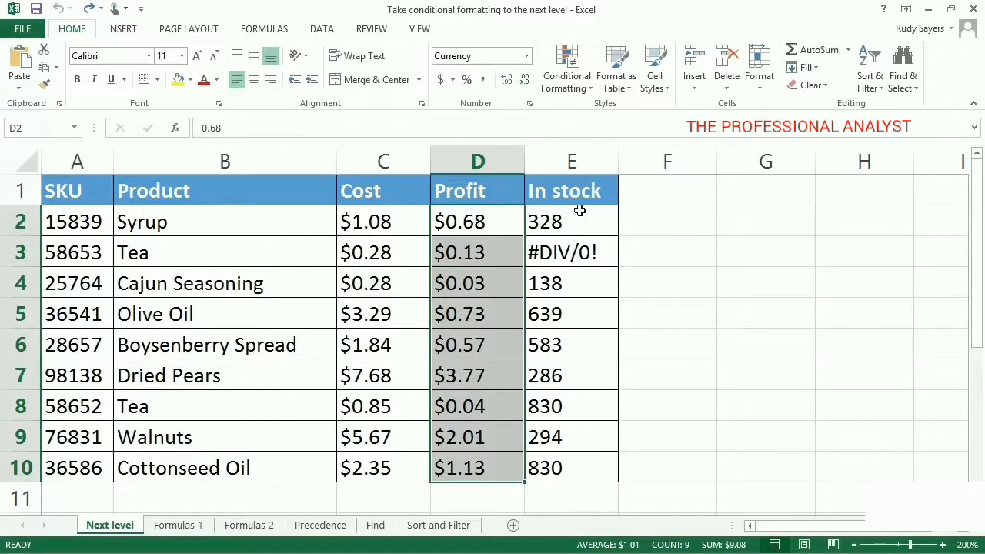
left_click(582, 90)
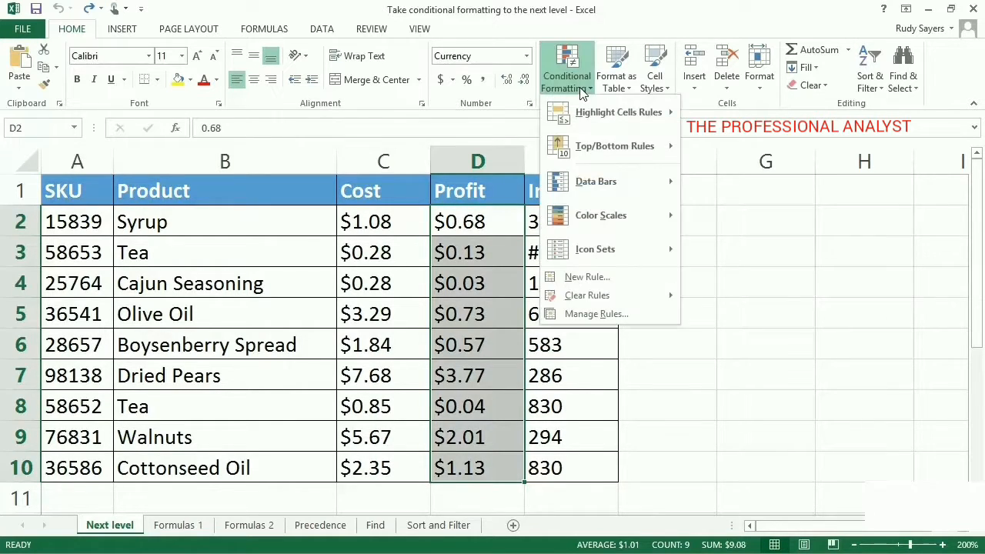
mouse_move(610, 107)
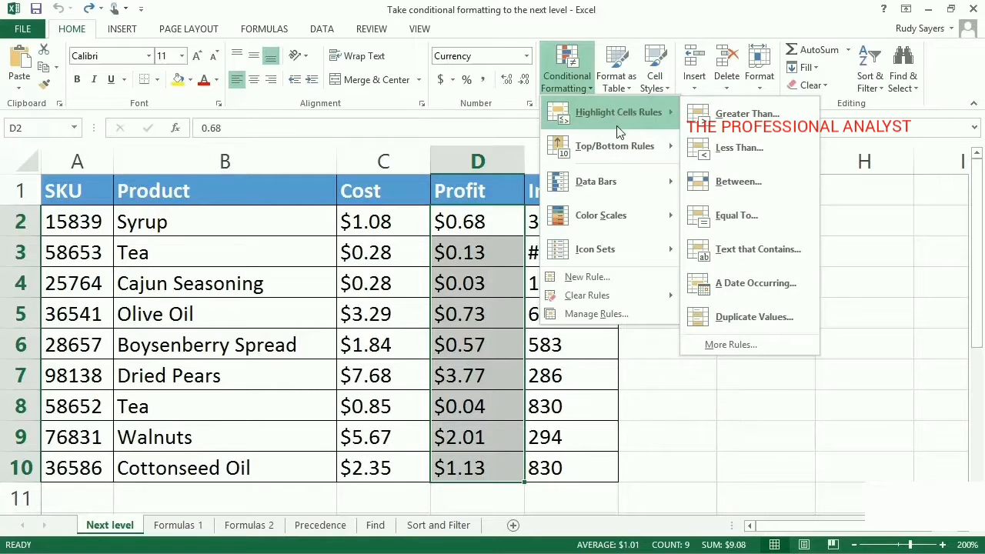
mouse_move(616, 178)
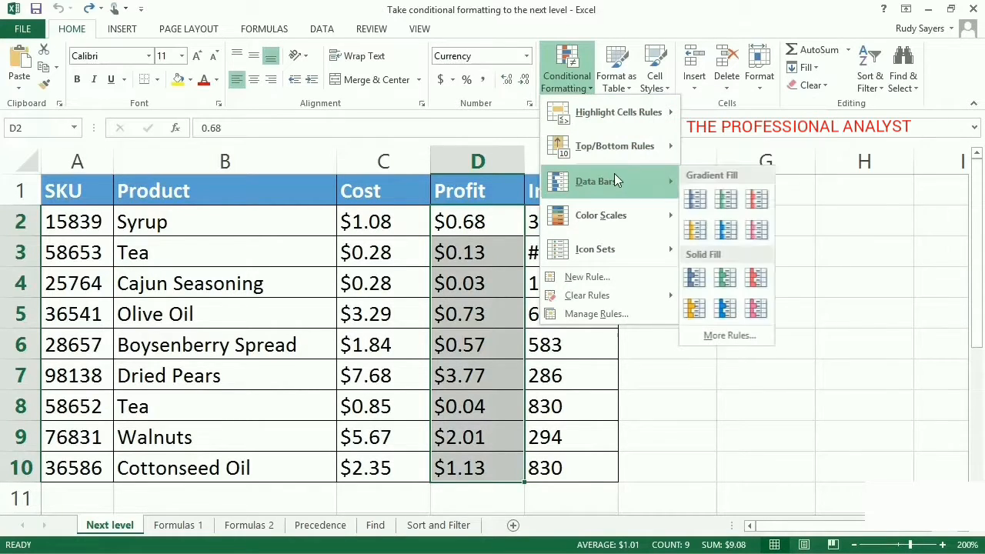
mouse_move(616, 244)
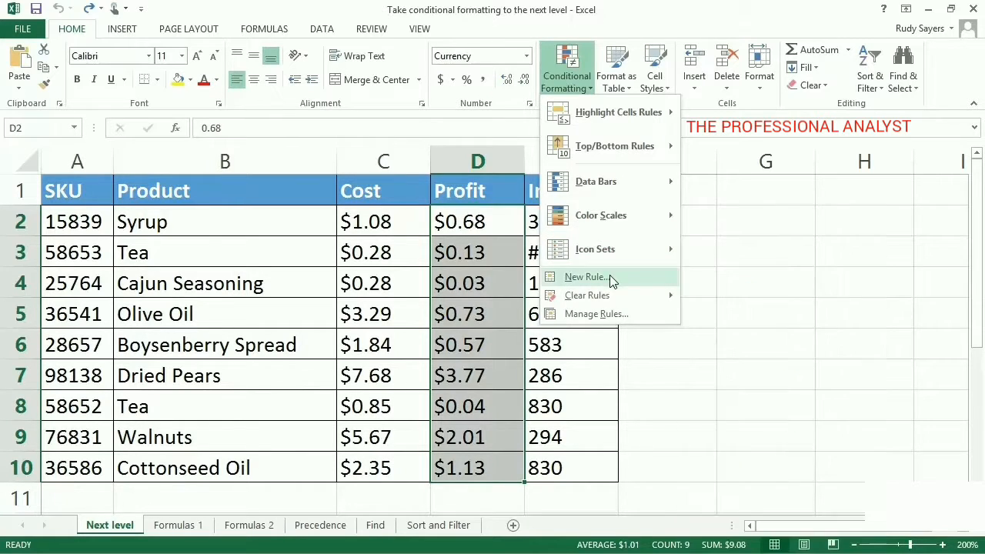
left_click(612, 278)
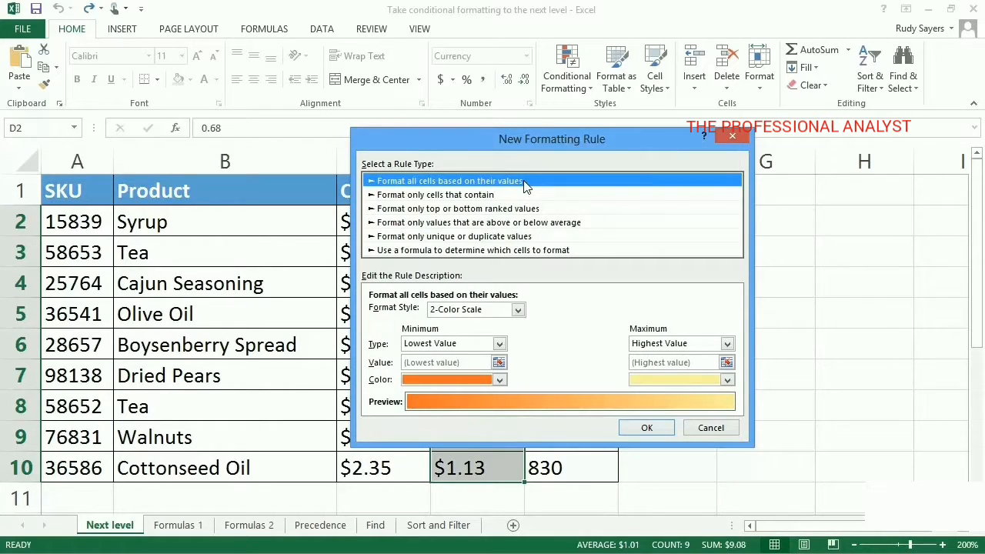
- Set the rule's format style to Icon Sets and look through the icon styles, keeping the three red, yellow and green circles
left_click(519, 311)
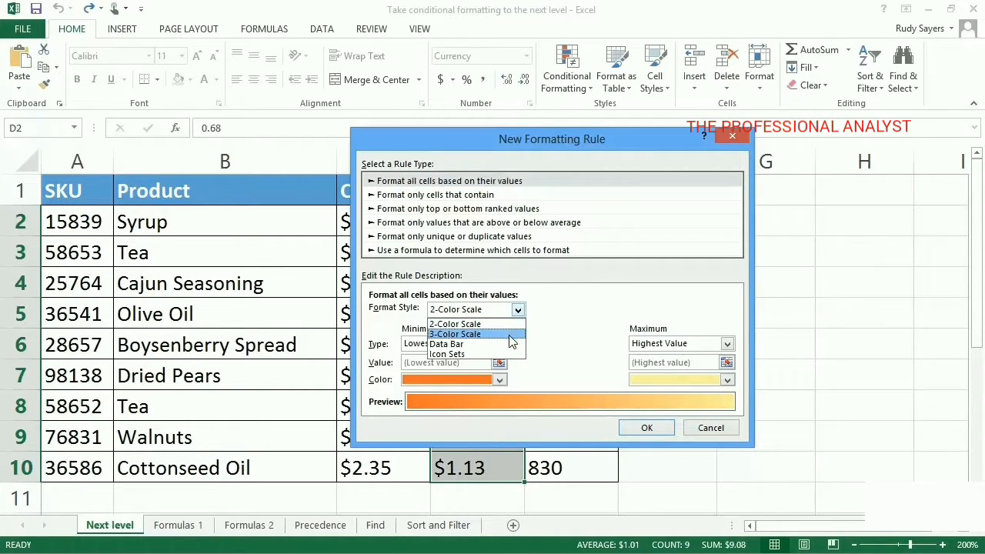
left_click(507, 354)
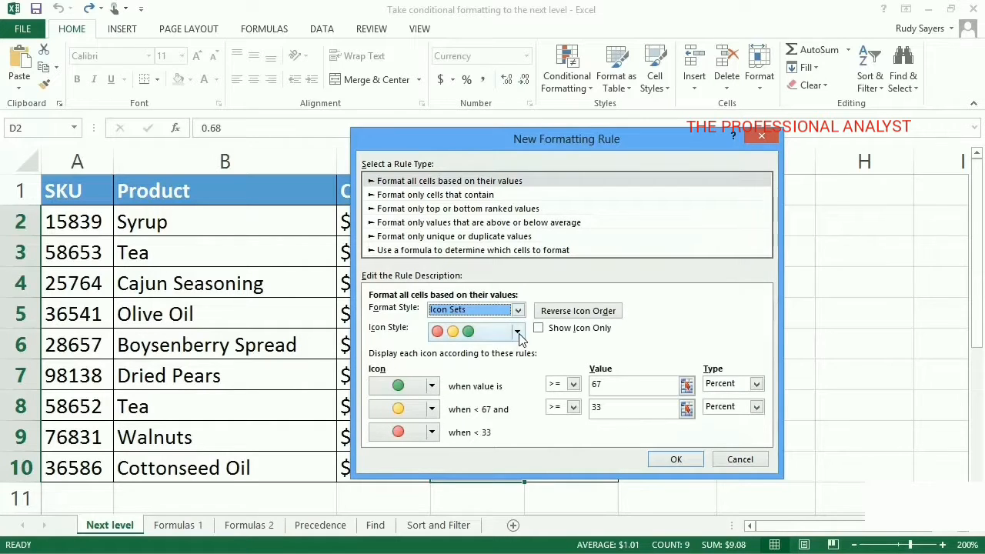
left_click(517, 333)
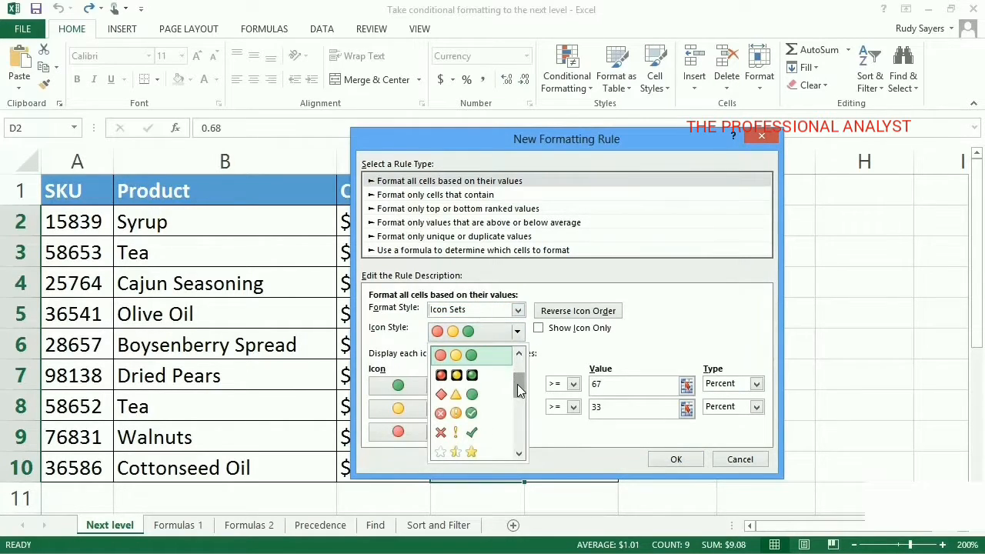
left_click_drag(517, 387, 521, 450)
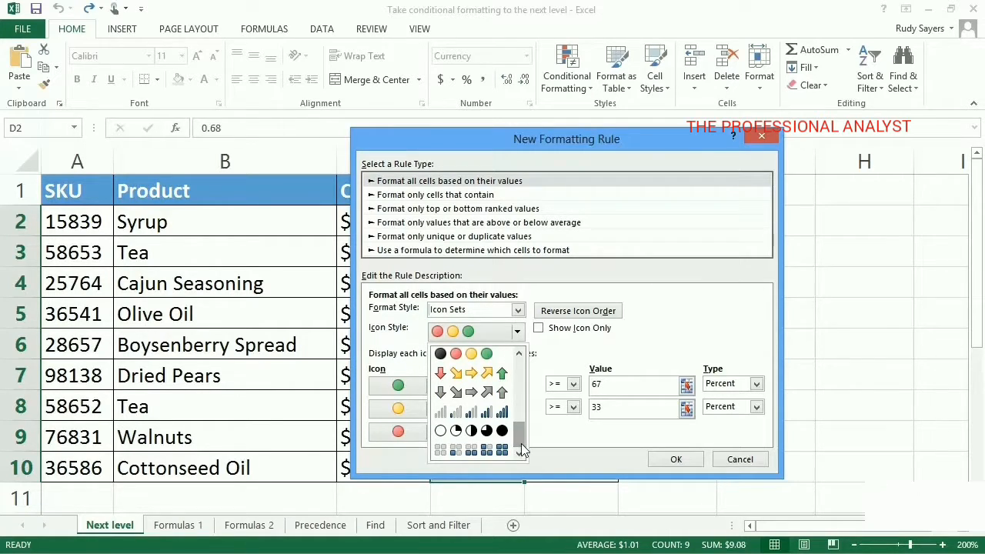
key("Escape")
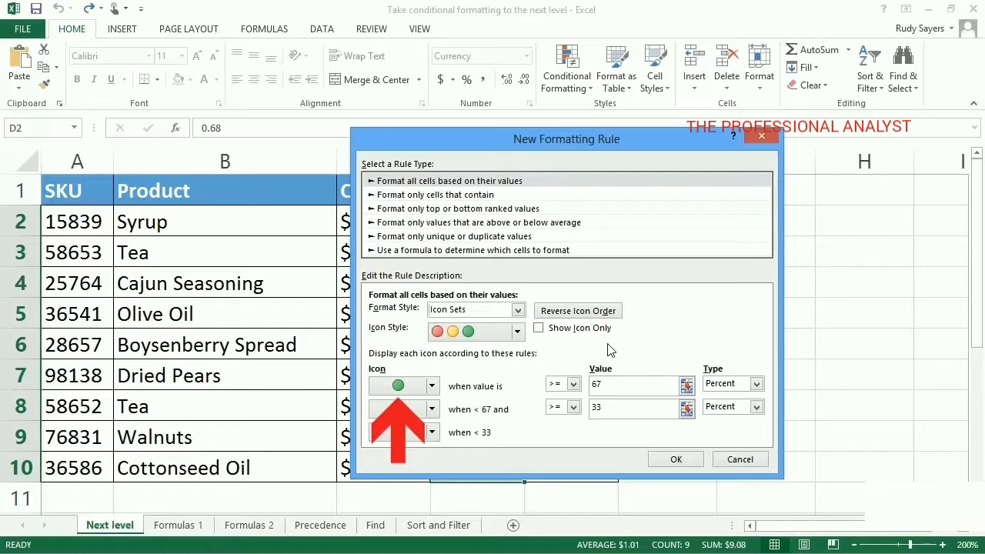
- Set the green icon's condition to type Number with a value of at least 1
left_click(757, 385)
left_click(756, 400)
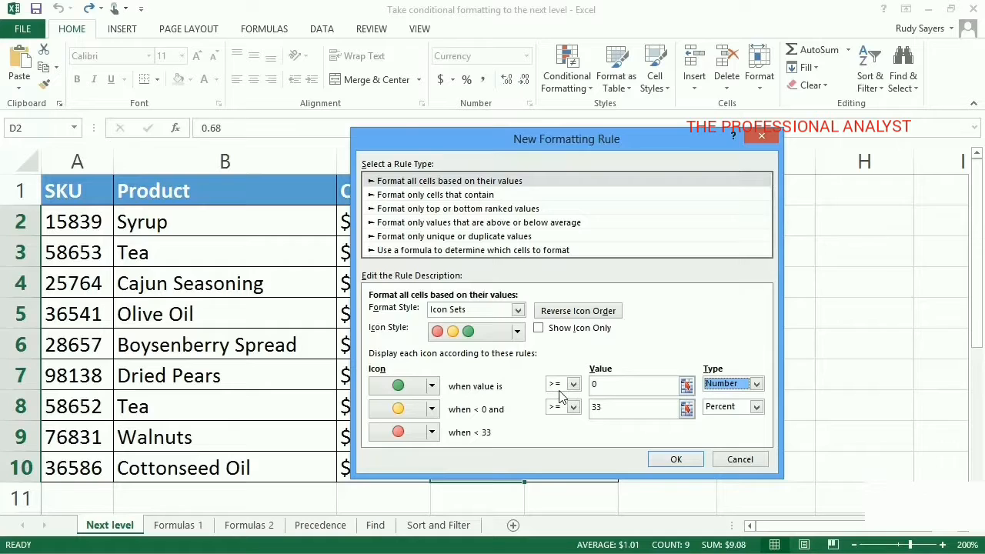
left_click(605, 388)
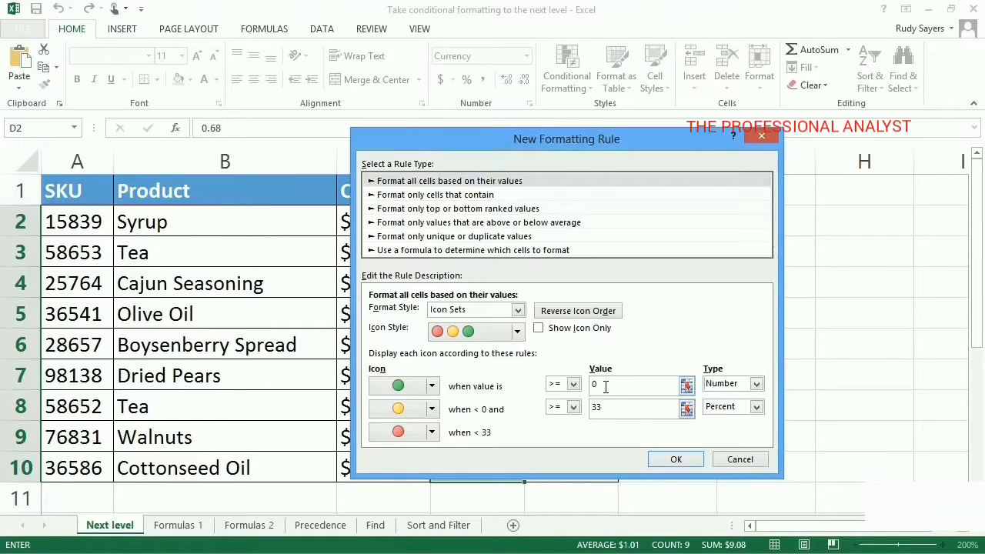
key("BackSpace")
type("1")
- Set the yellow icon's condition to type Number with a value of at least .5 and apply the rule
left_click(758, 408)
left_click(755, 422)
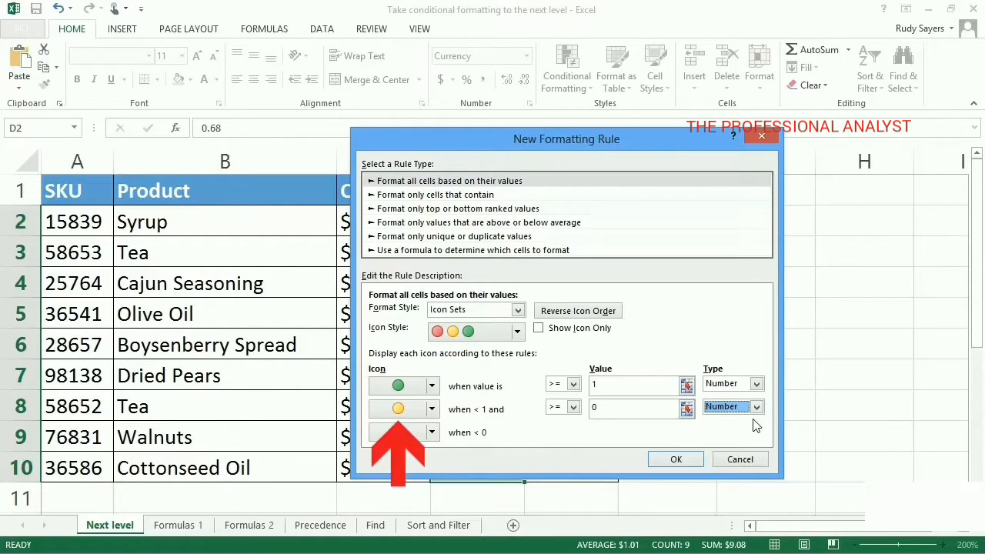
left_click(608, 411)
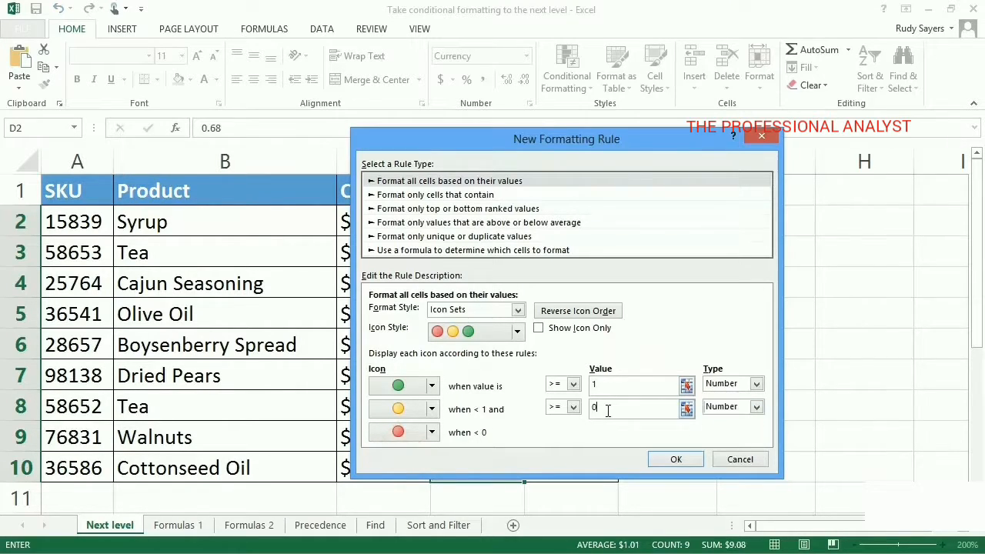
key("BackSpace")
type(".5")
left_click(612, 383)
left_click(670, 464)
left_click(670, 463)
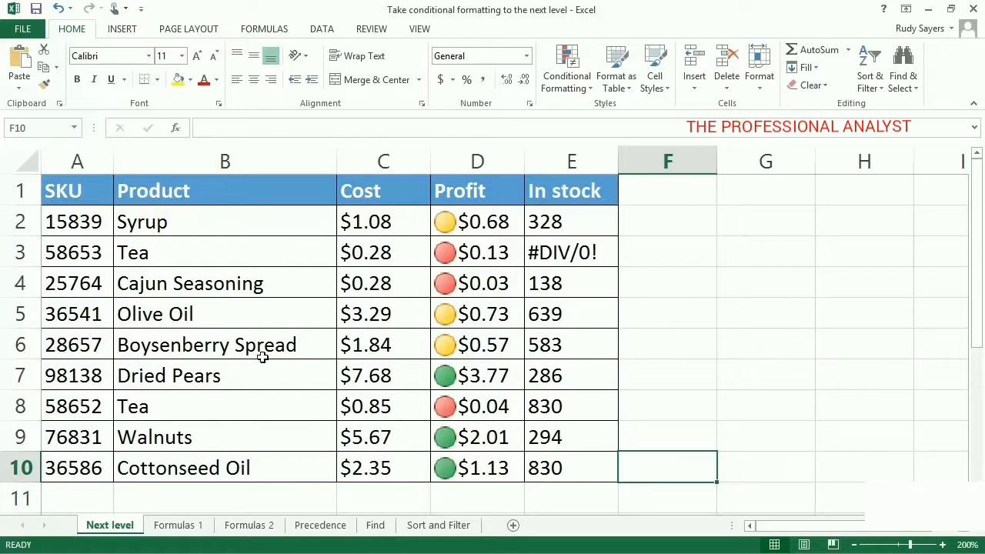
- Start a new formatting rule for A2:E10 that formats only cells containing errors
left_click_drag(88, 224, 574, 470)
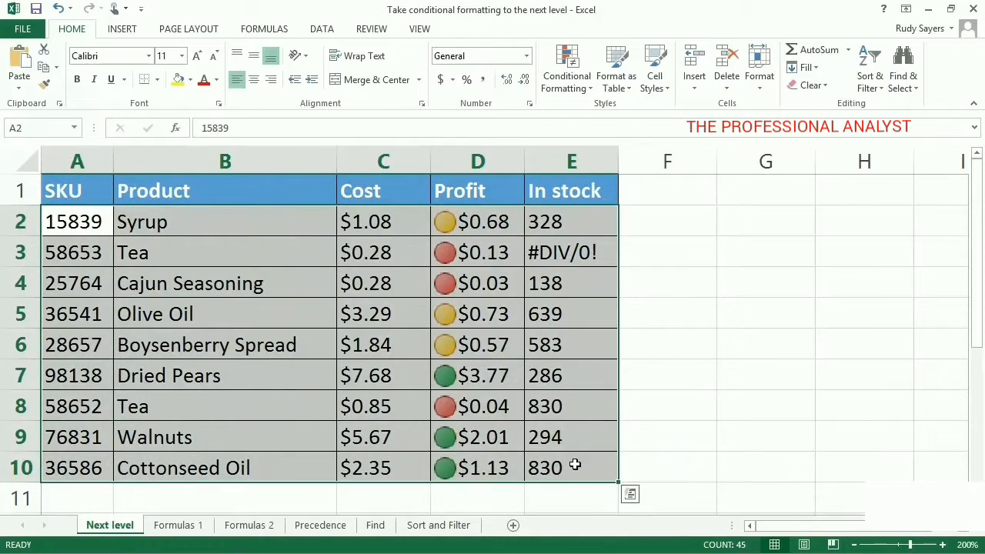
left_click(585, 87)
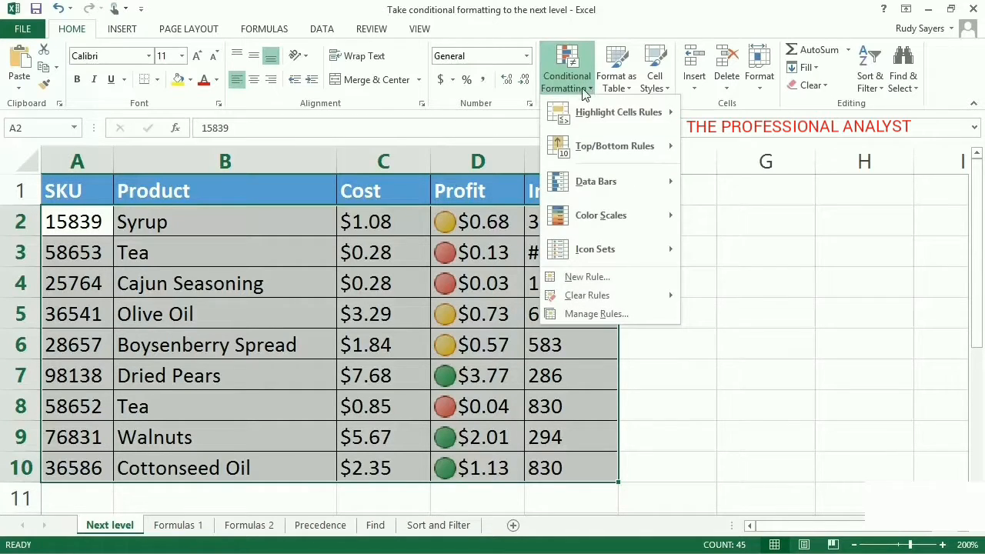
left_click(605, 278)
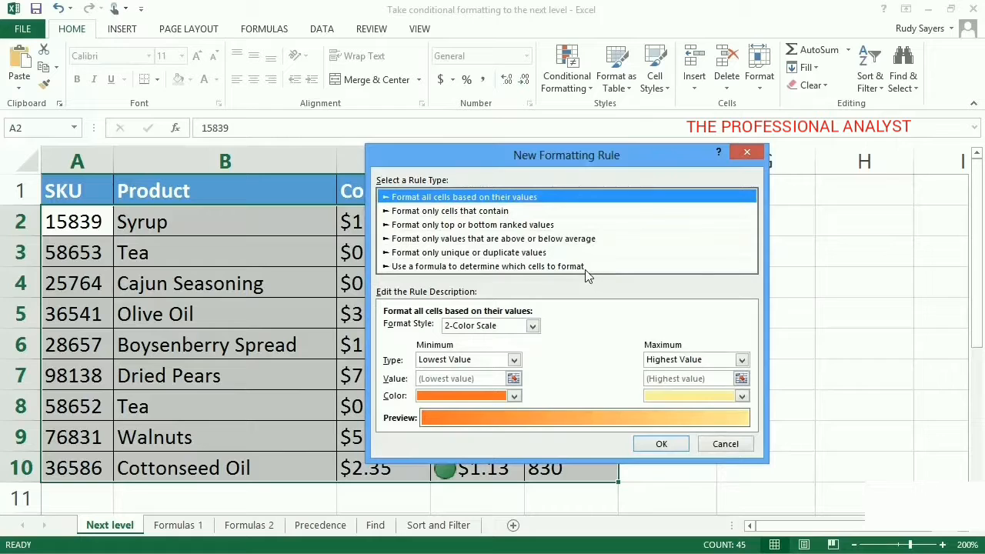
left_click(506, 211)
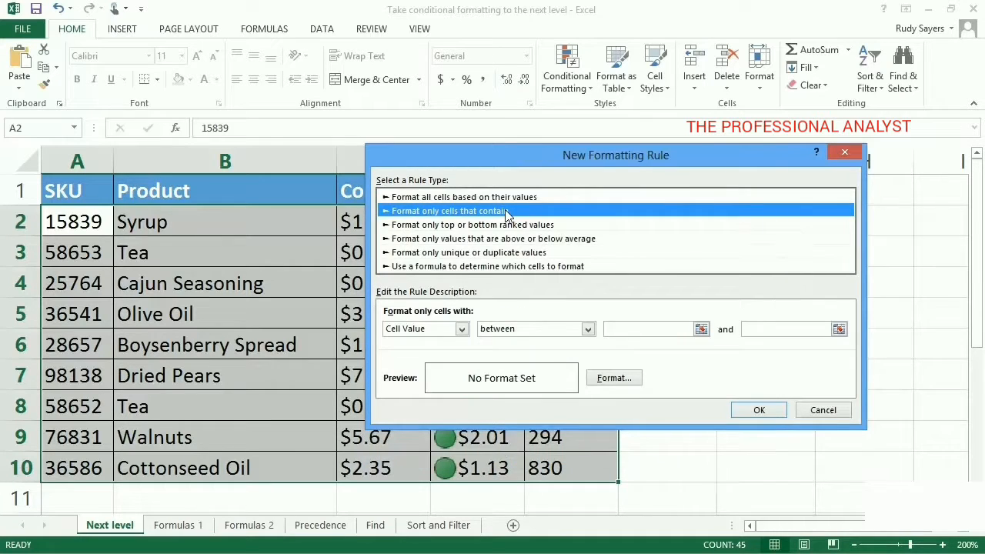
left_click(462, 329)
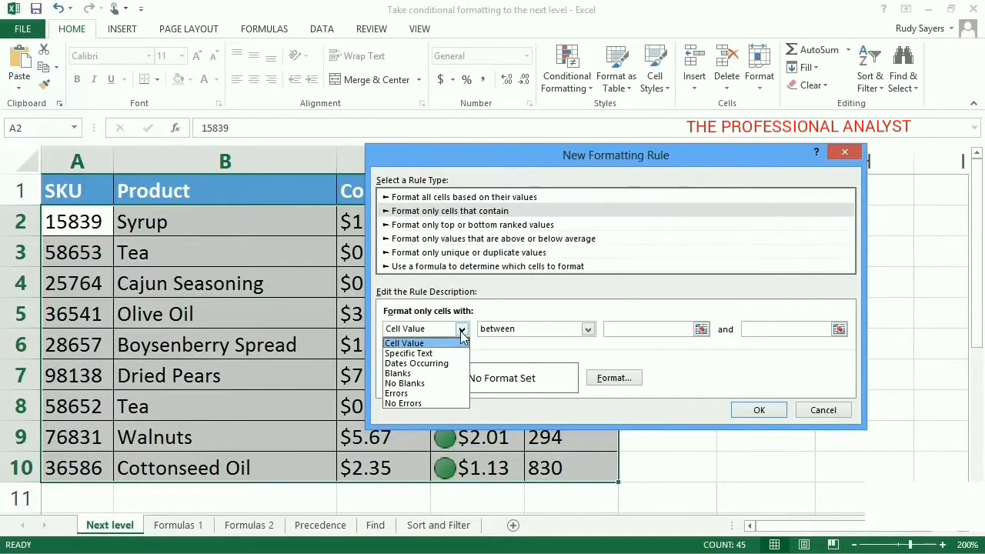
left_click(451, 394)
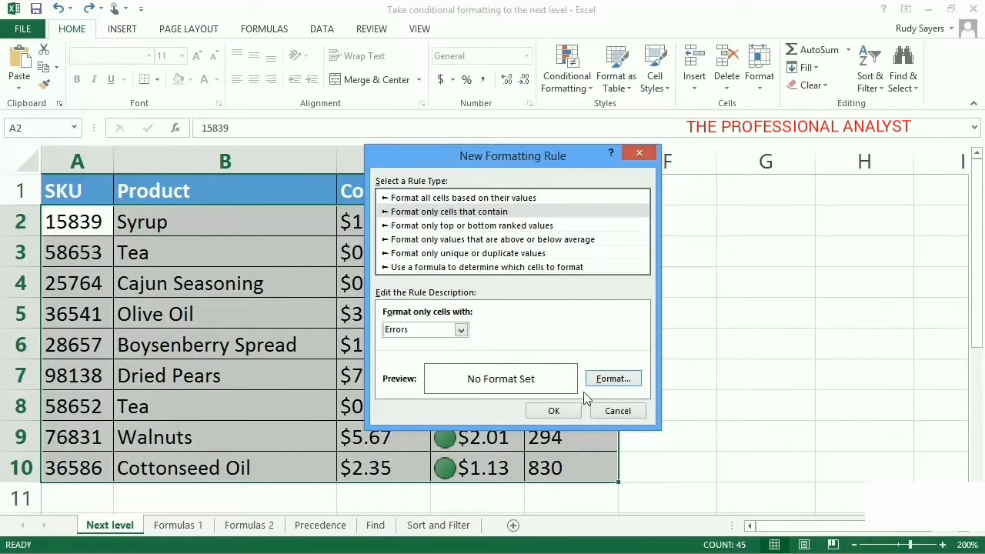
- Give the error rule a bright yellow background fill and apply it to the table
left_click(608, 382)
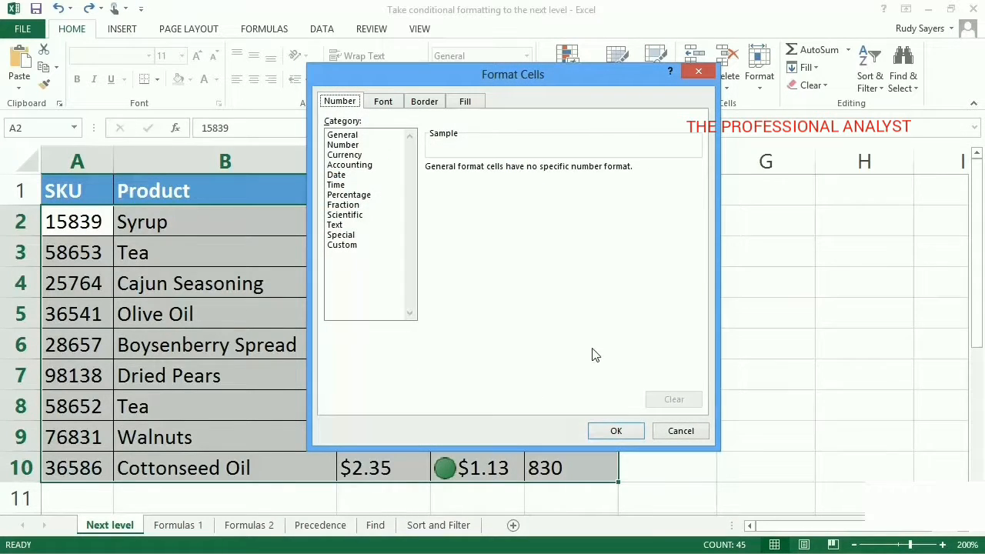
left_click(382, 108)
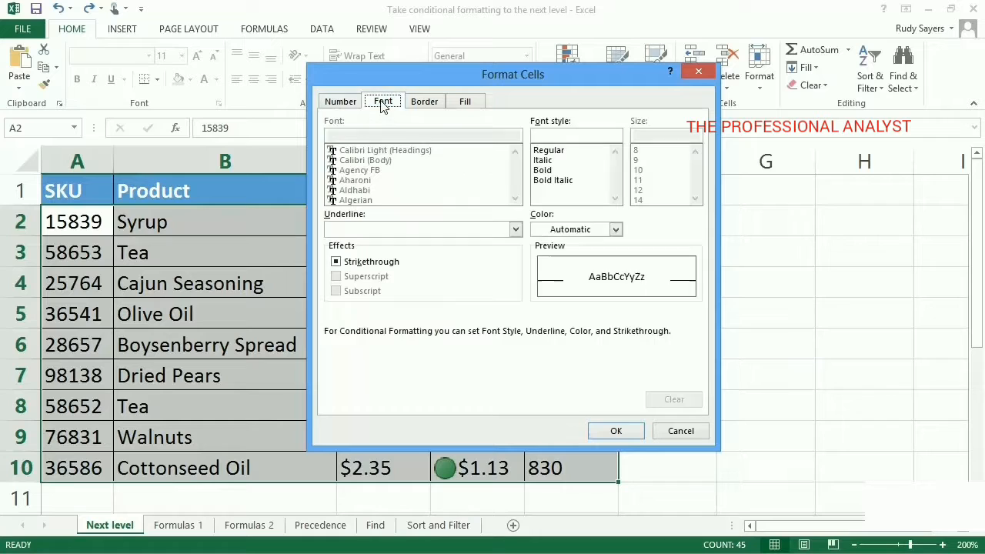
left_click(421, 104)
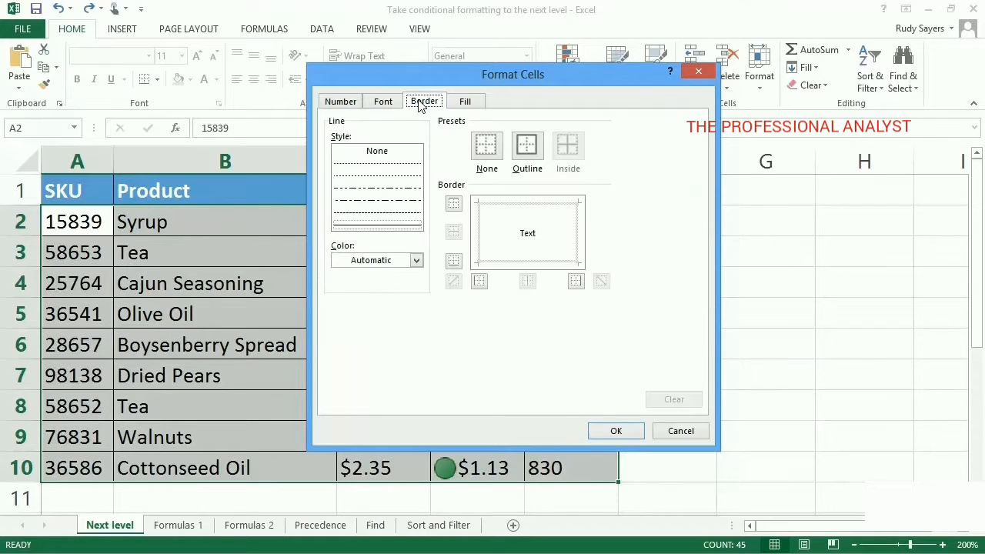
left_click(462, 106)
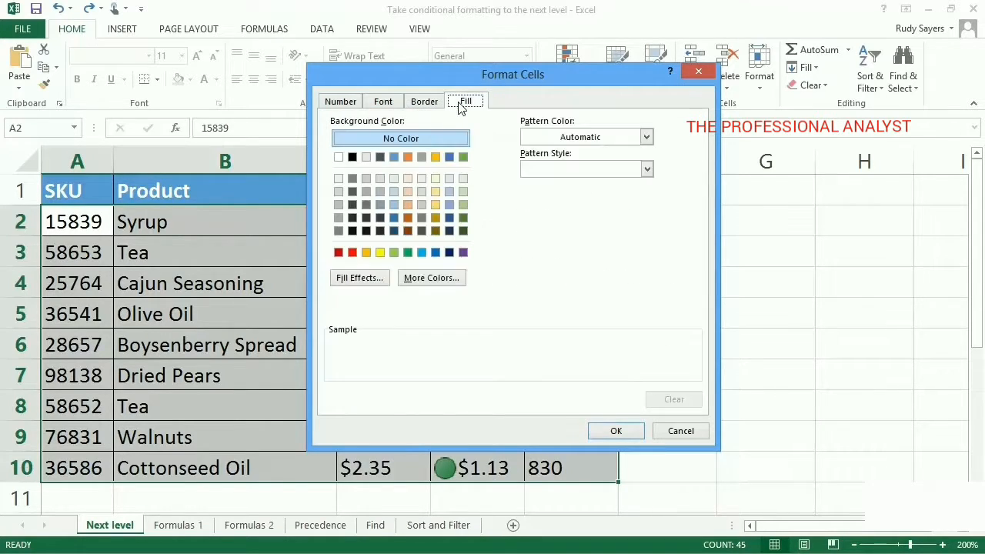
left_click(379, 252)
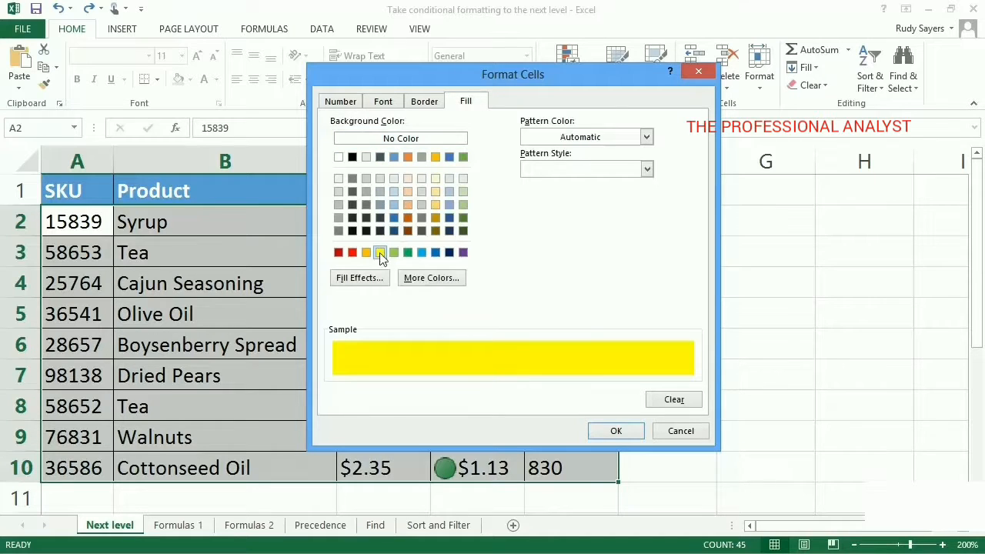
left_click(615, 430)
left_click(554, 411)
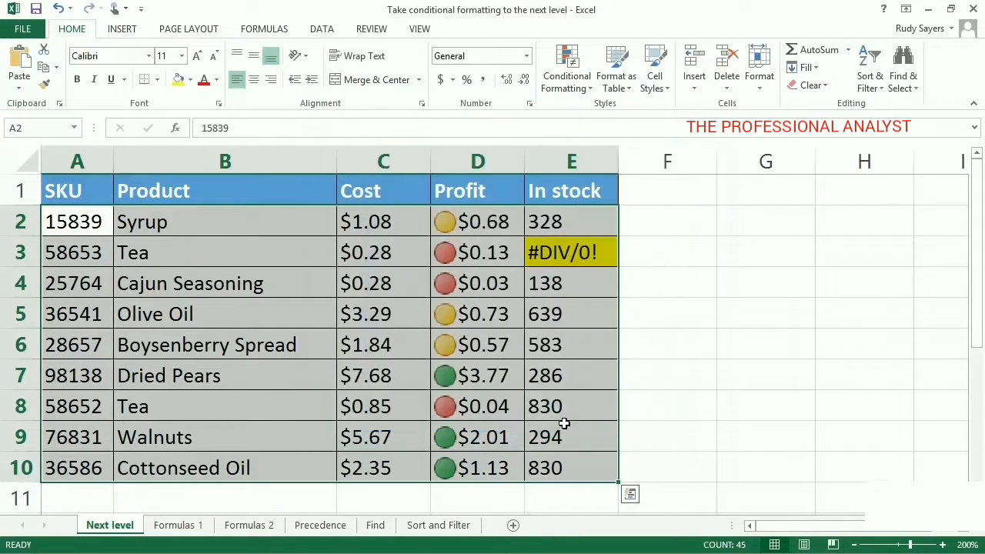
left_click(630, 432)
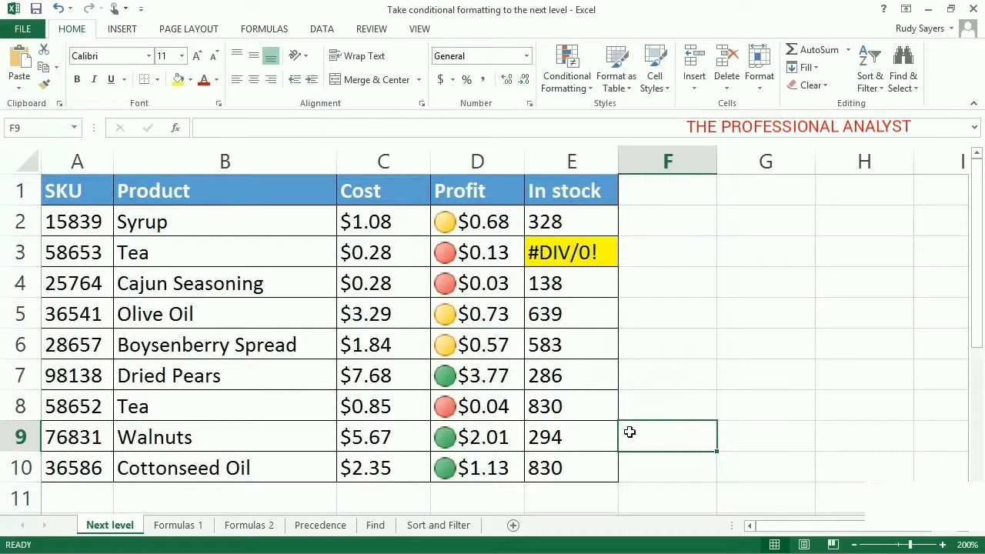